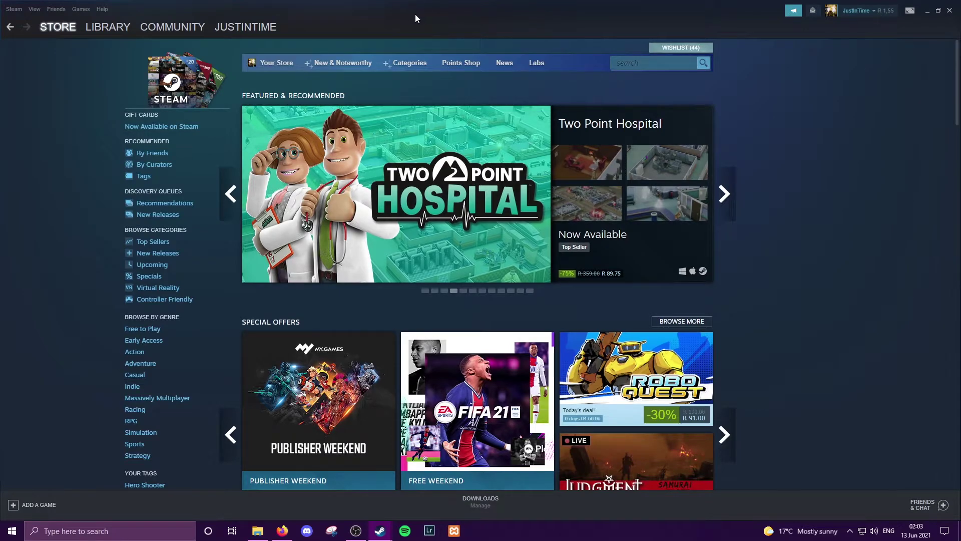
- Open the game library and bring up the Steam library folders list from the download settings
{"action": "left_click", "coordinate": [99, 31]}
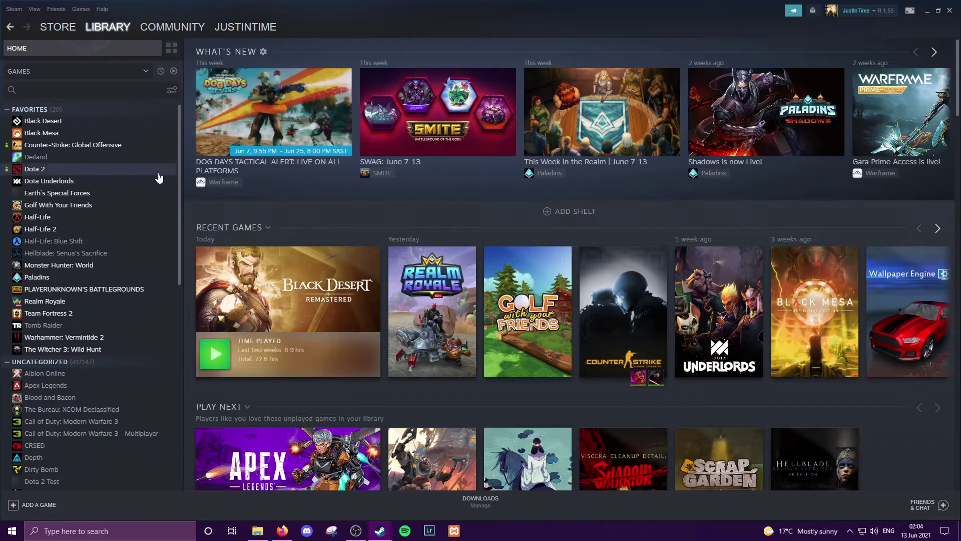
{"action": "left_click", "coordinate": [16, 11]}
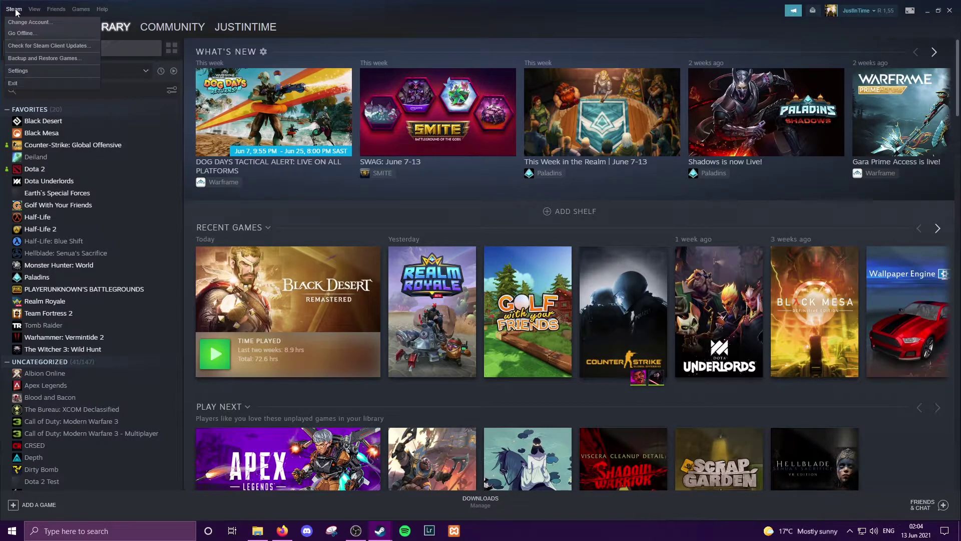
{"action": "left_click", "coordinate": [29, 72]}
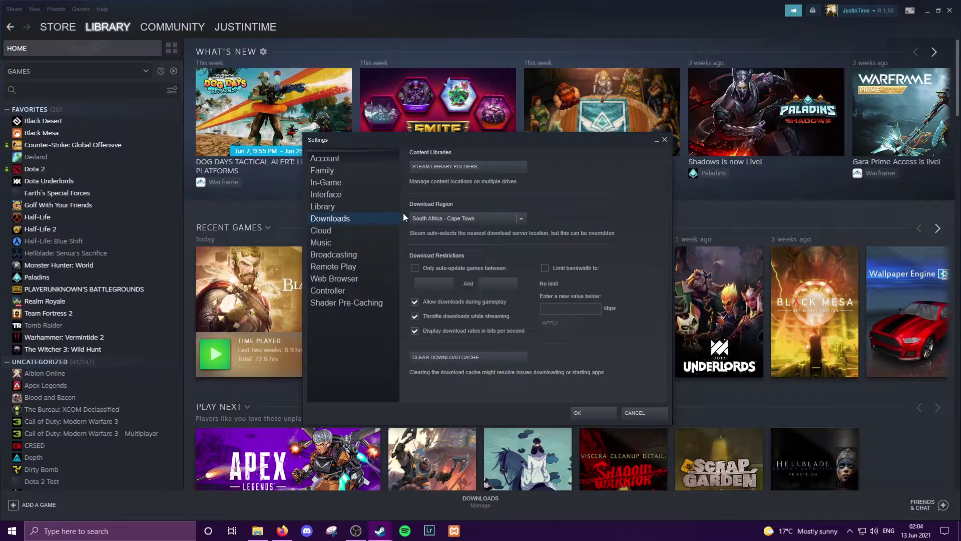
{"action": "left_click", "coordinate": [424, 167]}
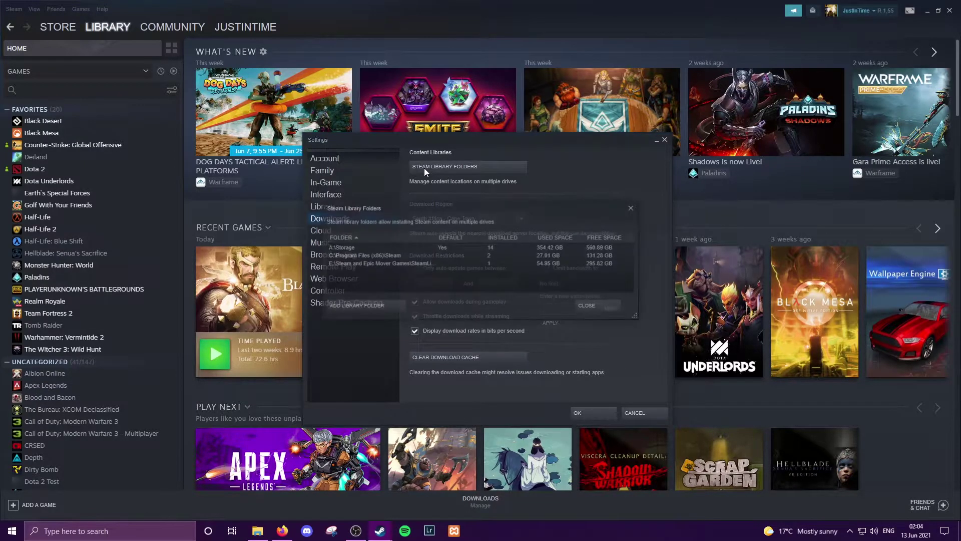
{"action": "left_click_drag", "start_coordinate": [433, 204], "coordinate": [446, 197]}
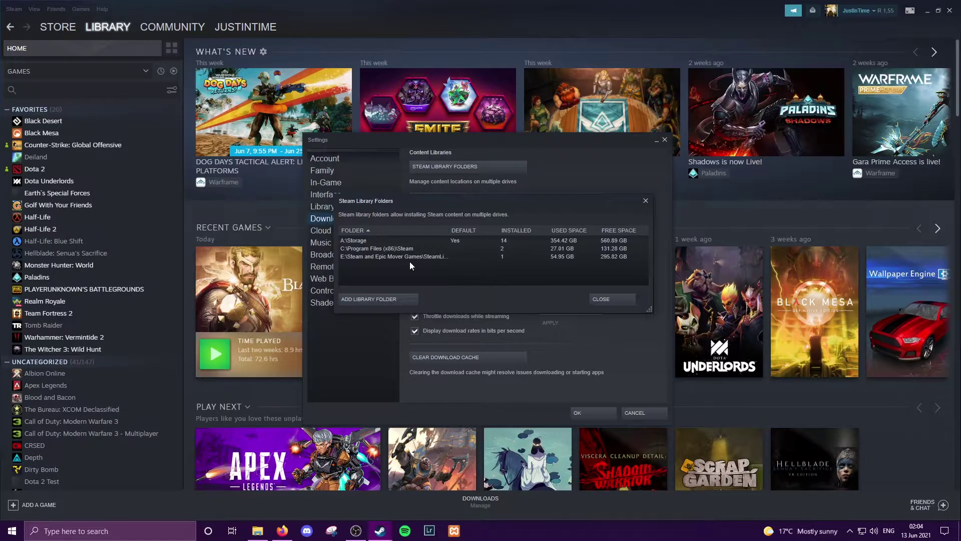
- Try to add a library folder by creating a SteamLibrary directory inside E:\Steam and Epic Mover Games
{"action": "left_click", "coordinate": [383, 300]}
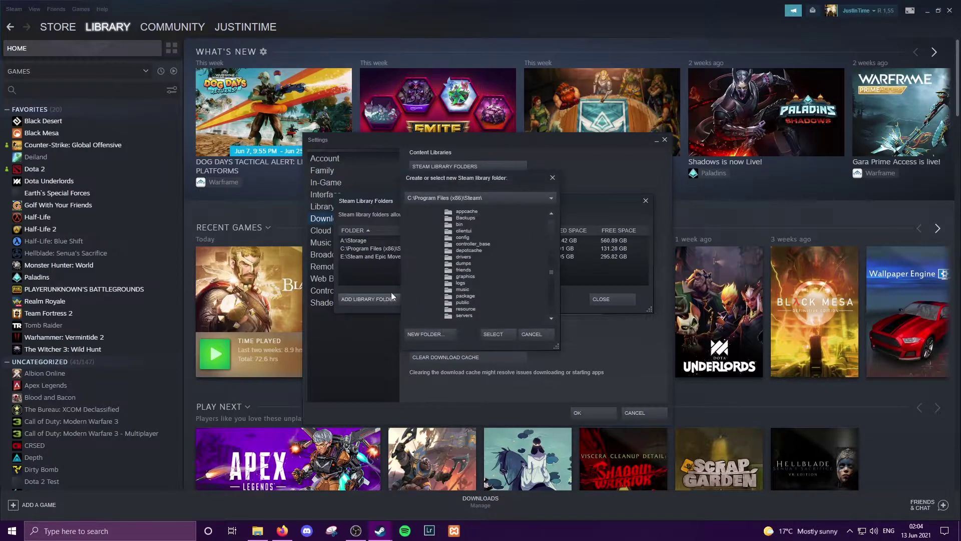
{"action": "left_click_drag", "start_coordinate": [551, 275], "coordinate": [547, 223]}
{"action": "left_click", "coordinate": [450, 197]}
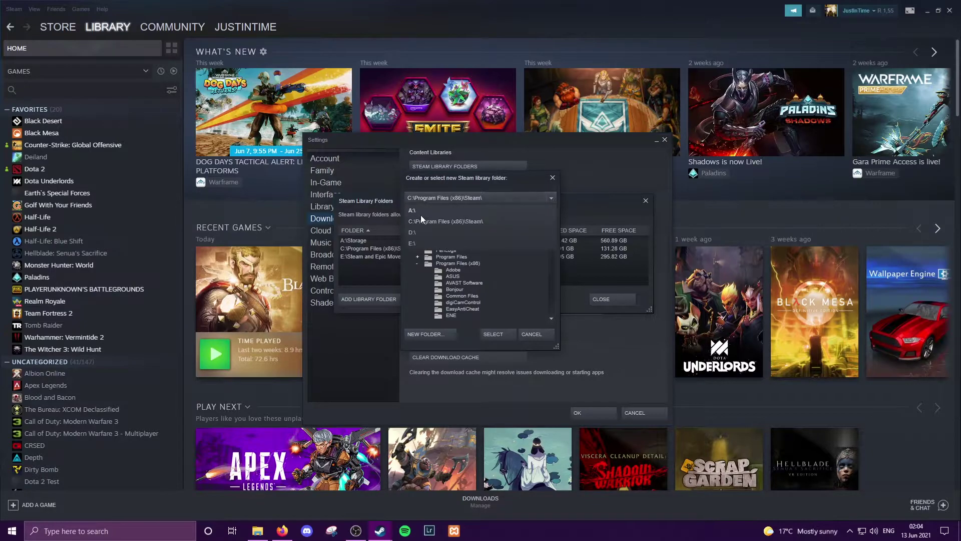
{"action": "left_click", "coordinate": [434, 242]}
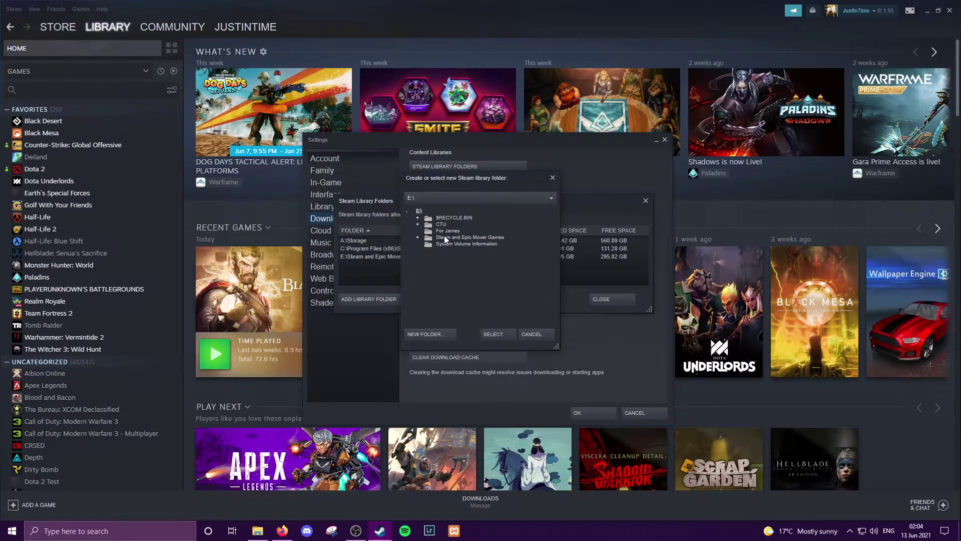
{"action": "left_click", "coordinate": [442, 236]}
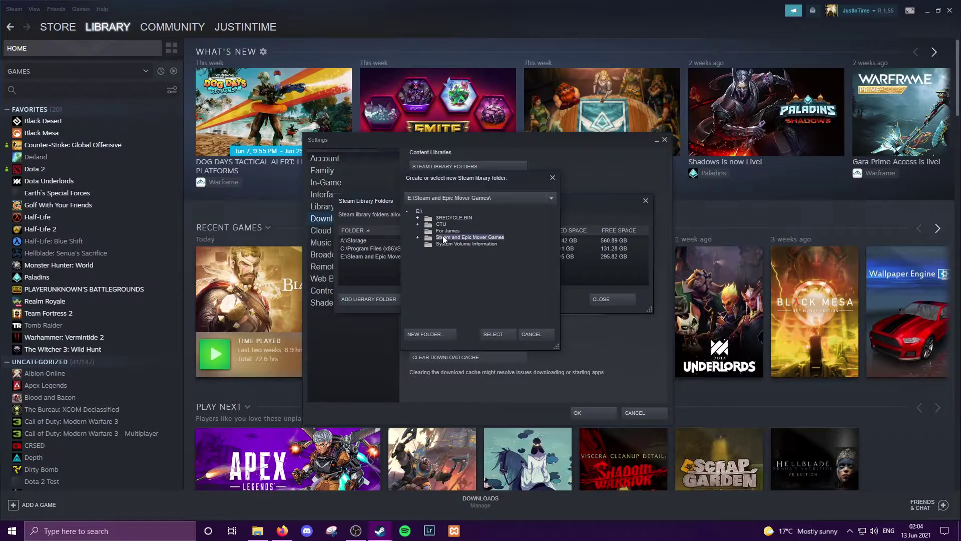
{"action": "left_click", "coordinate": [418, 238]}
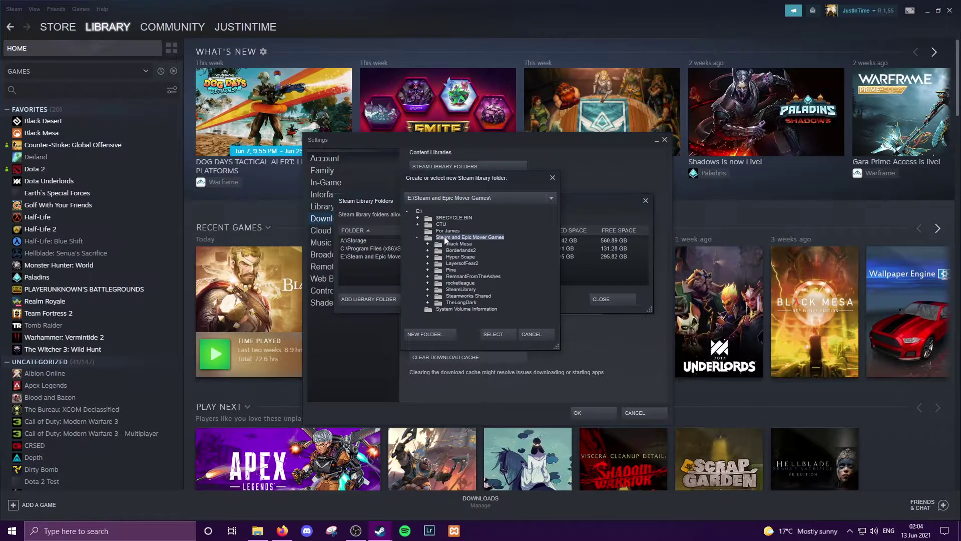
{"action": "left_click", "coordinate": [434, 334]}
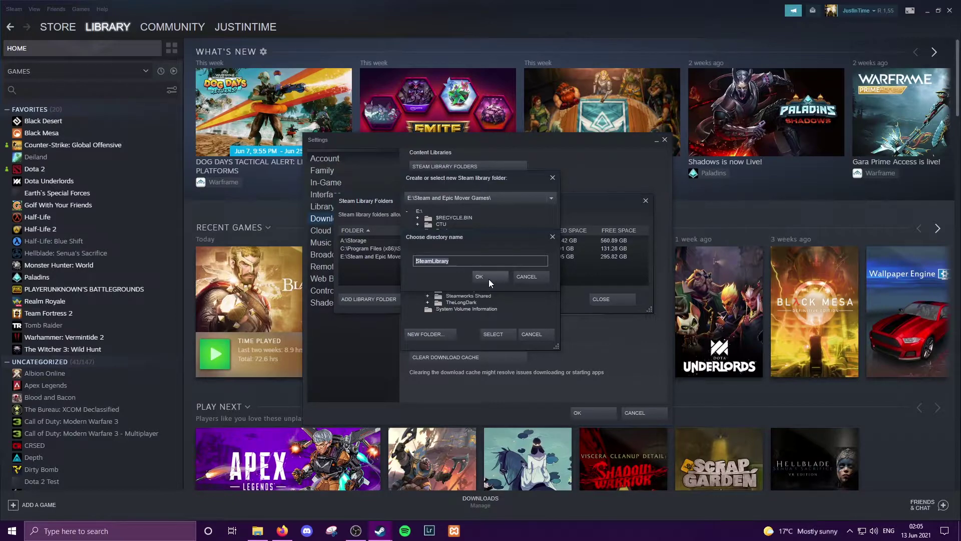
{"action": "left_click", "coordinate": [530, 277]}
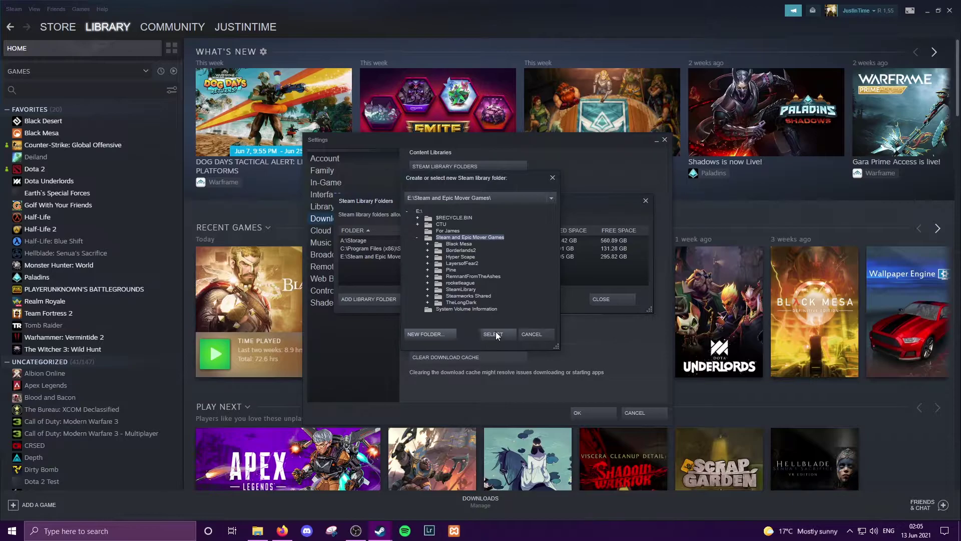
{"action": "left_click", "coordinate": [530, 337]}
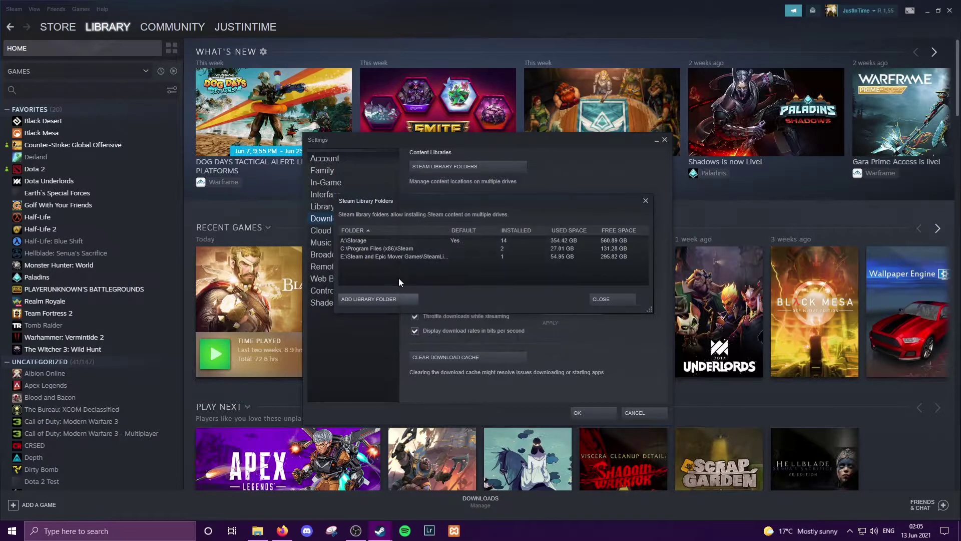
- Select the existing library folder on drive E: for review, and close the folder list and settings
{"action": "left_click", "coordinate": [397, 258]}
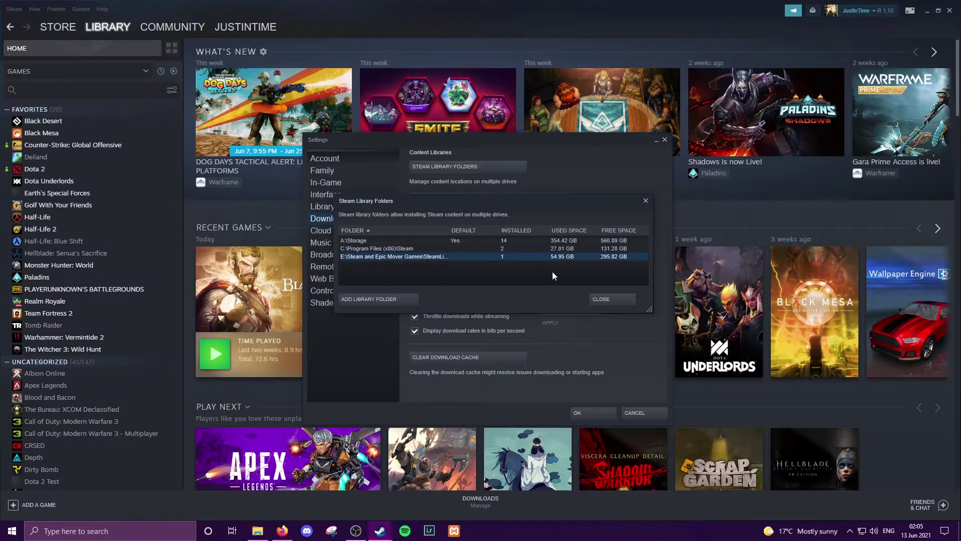
{"action": "left_click", "coordinate": [604, 299]}
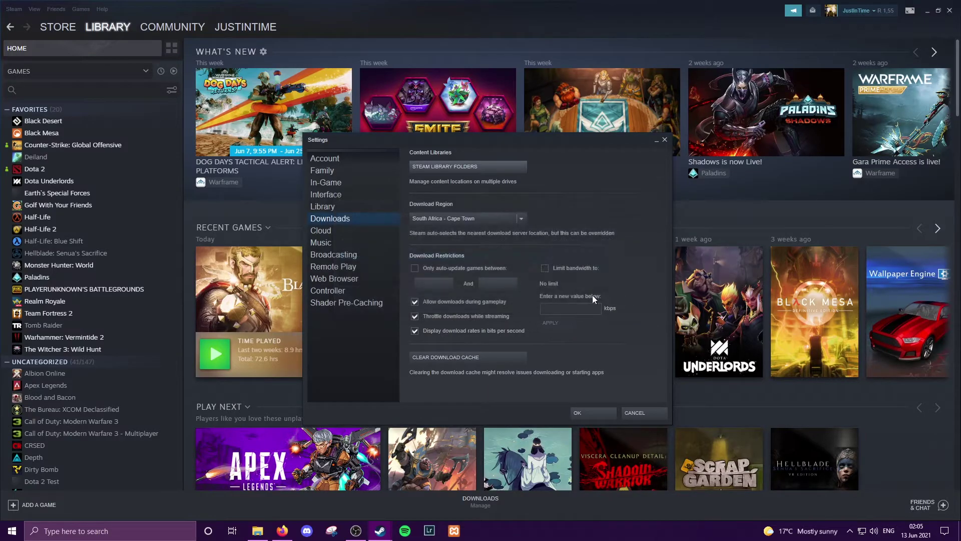
{"action": "left_click", "coordinate": [584, 413]}
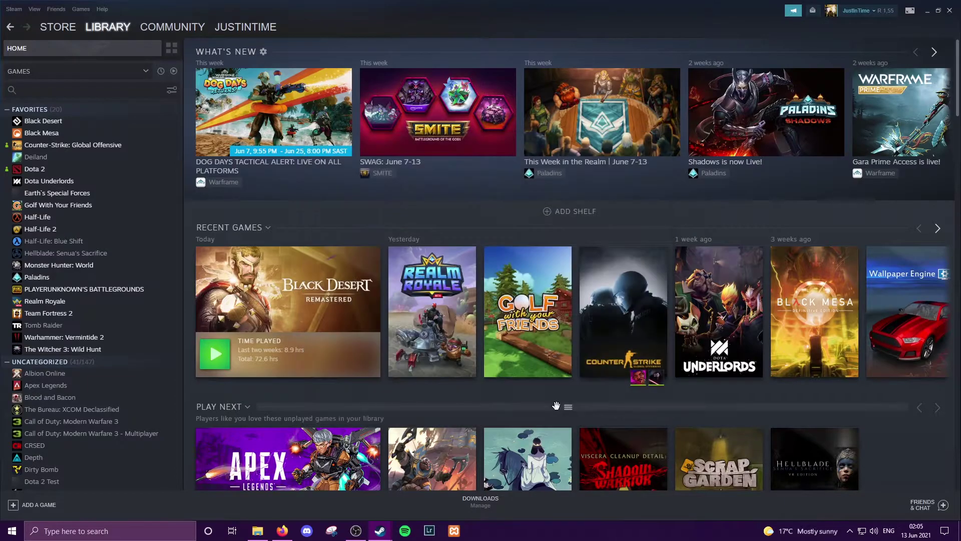
- Open the local files section of Half-Life's properties
{"action": "right_click", "coordinate": [44, 218]}
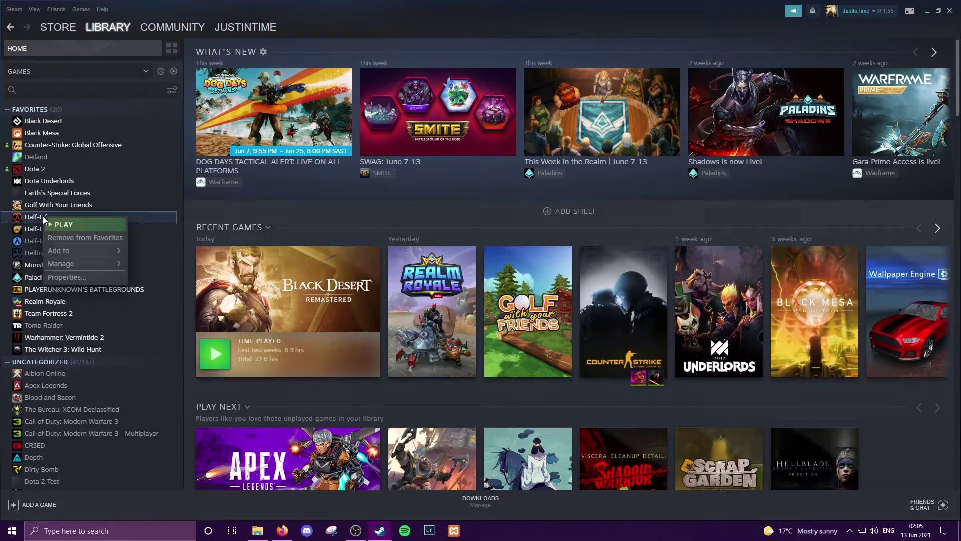
{"action": "left_click", "coordinate": [91, 278]}
{"action": "left_click", "coordinate": [304, 175]}
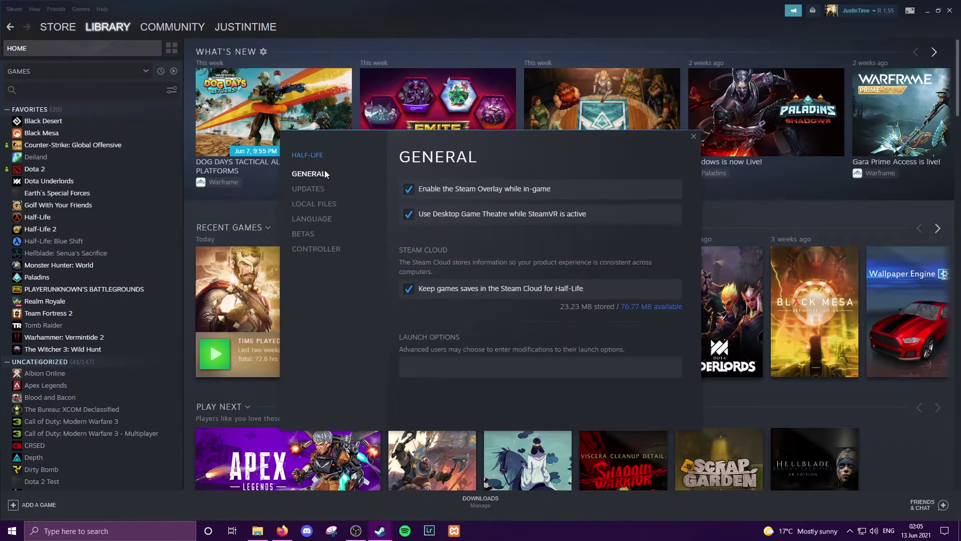
{"action": "left_click", "coordinate": [308, 205]}
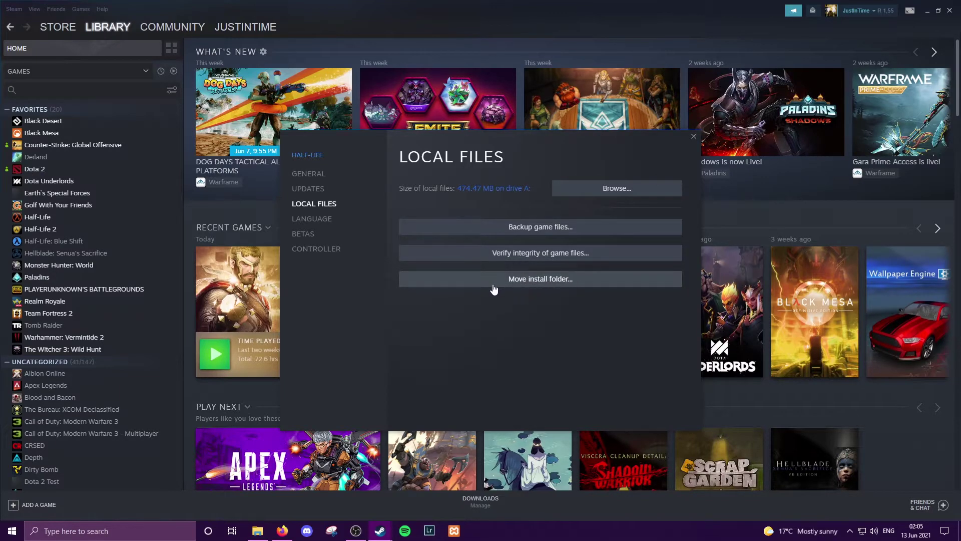
- Move Half-Life's install folder to the E:\Steam and Epic Mover Games\SteamLibrary library and close the move dialog
{"action": "left_click", "coordinate": [549, 280]}
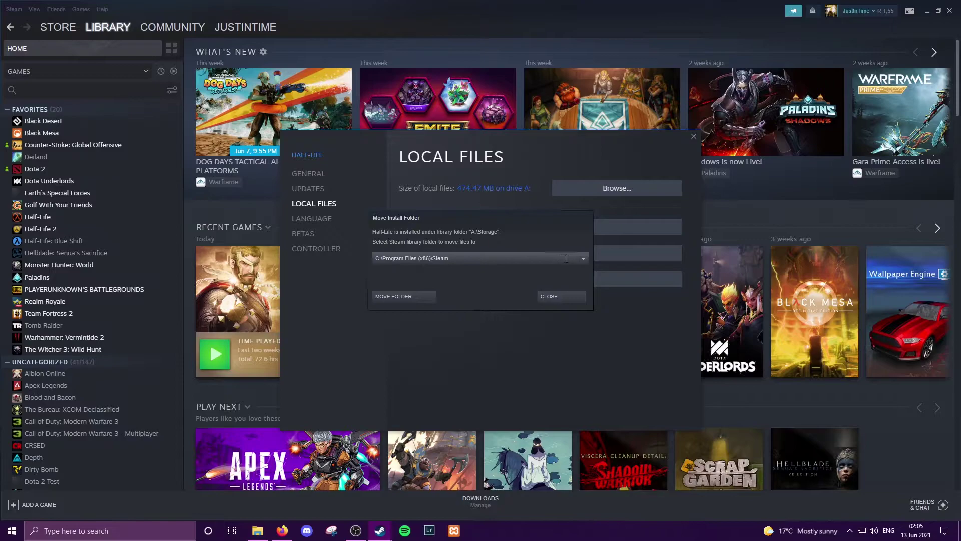
{"action": "left_click", "coordinate": [584, 258]}
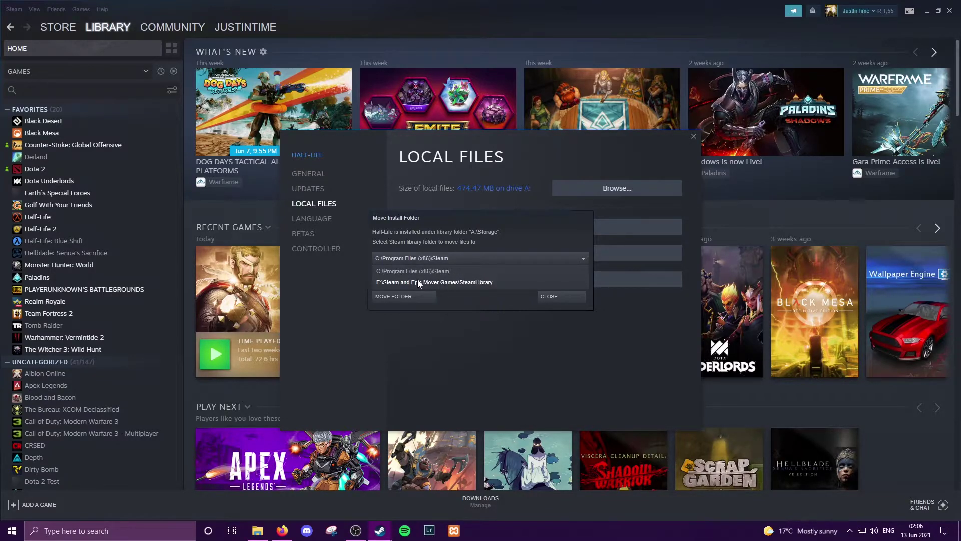
{"action": "left_click", "coordinate": [448, 282]}
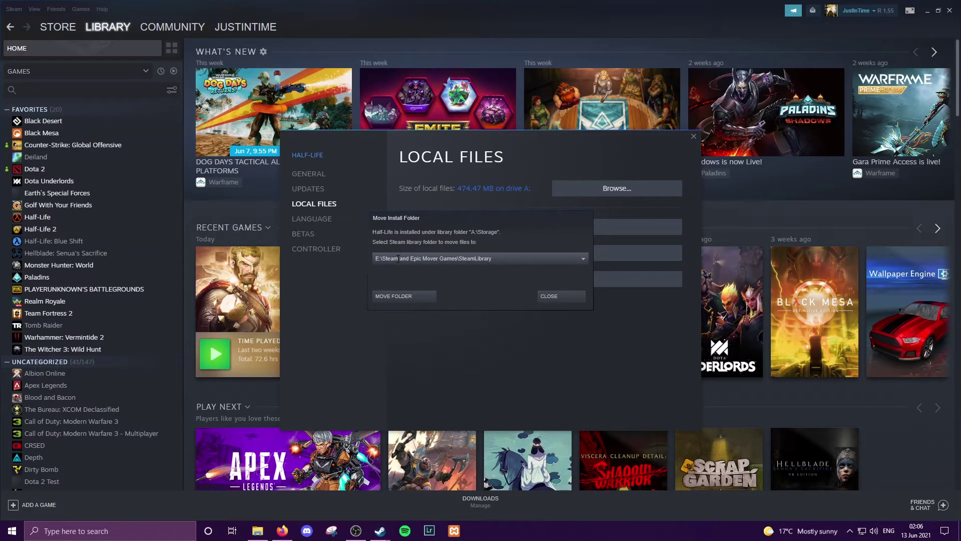
{"action": "left_click", "coordinate": [419, 295]}
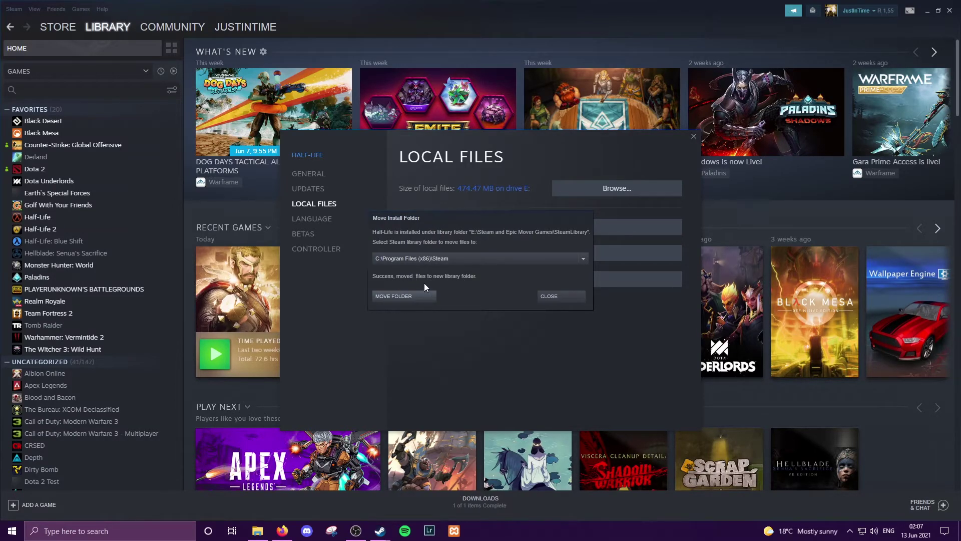
{"action": "left_click", "coordinate": [558, 299]}
- Browse Half-Life's local files in File Explorer to check their folder path, and minimize that window to return to the game properties
{"action": "left_click", "coordinate": [589, 193]}
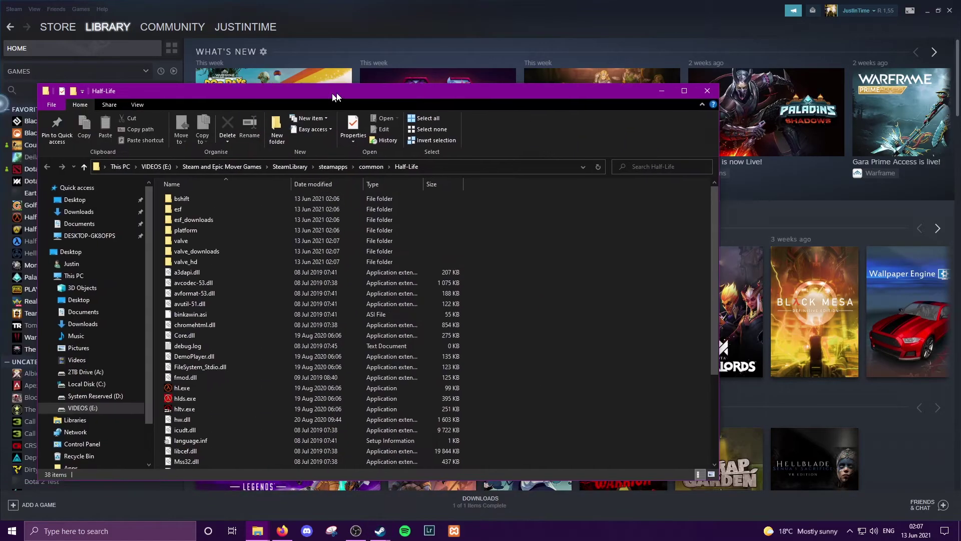
{"action": "left_click_drag", "start_coordinate": [335, 96], "coordinate": [510, 64]}
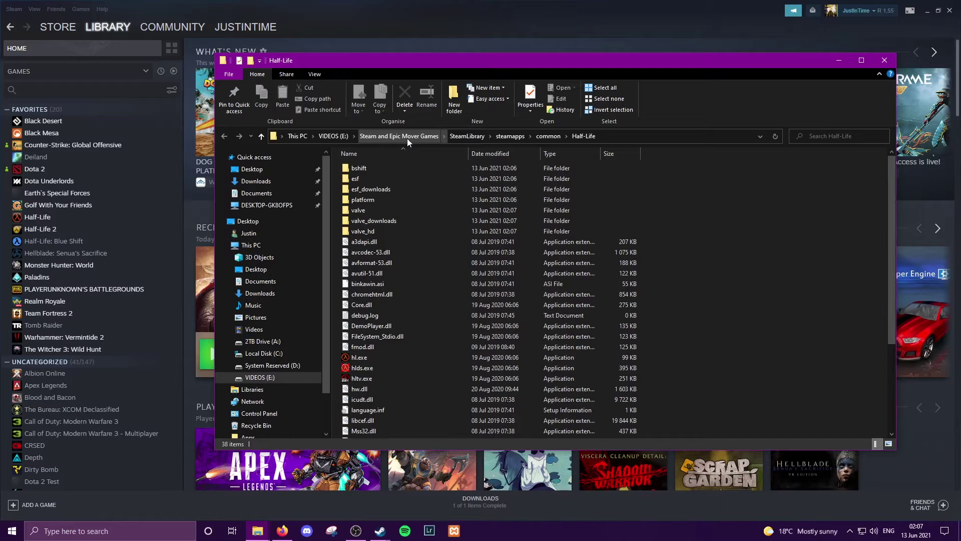
{"action": "left_click_drag", "start_coordinate": [618, 61], "coordinate": [541, 68]}
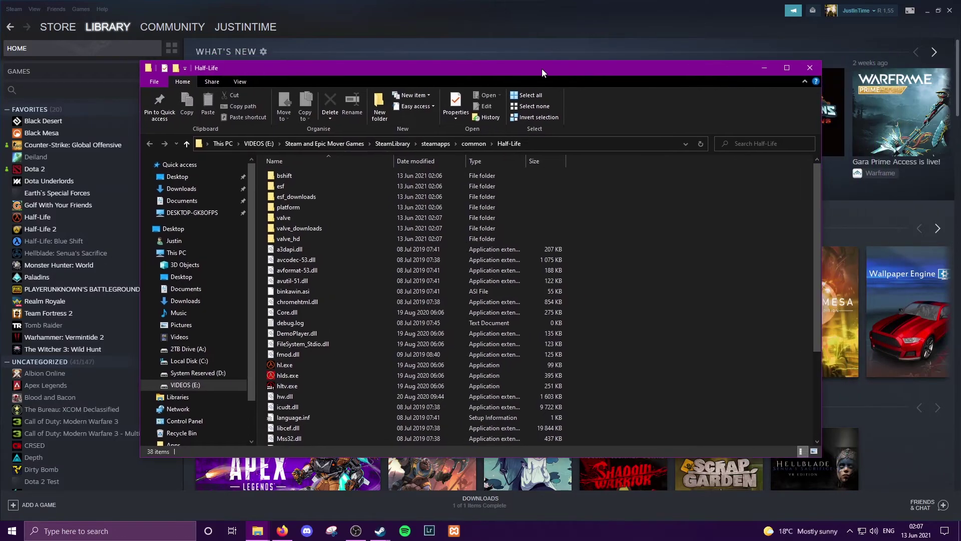
{"action": "left_click", "coordinate": [762, 70]}
{"action": "left_click_drag", "start_coordinate": [471, 139], "coordinate": [459, 141]}
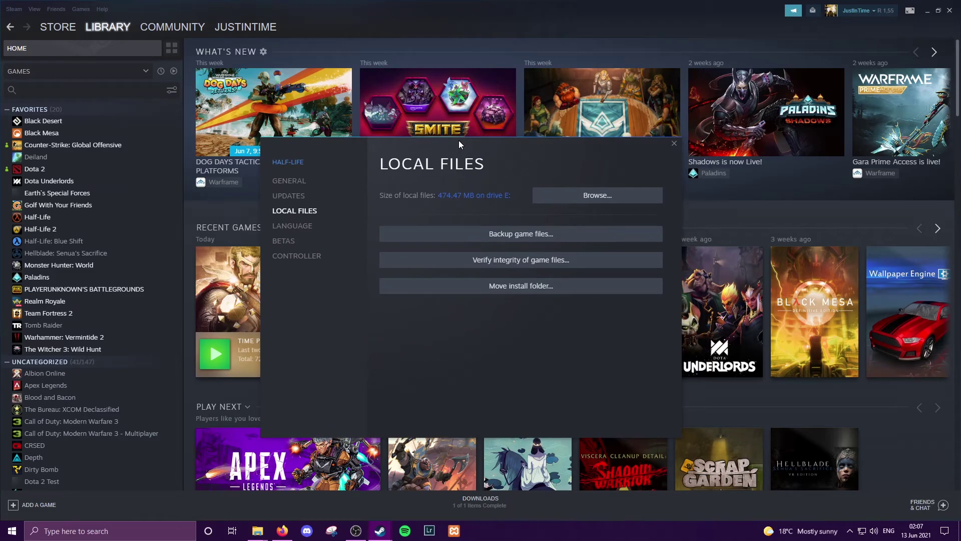